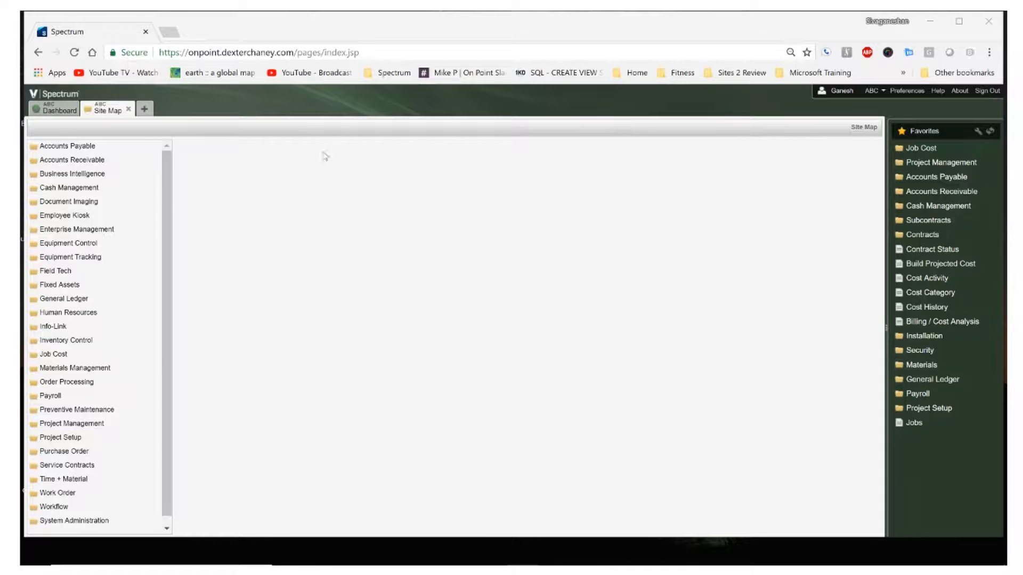
Create a Business Intelligence analysis report based on the Project Management: Subcontracts data source
{"action": "left_click", "coordinate": [89, 175]}
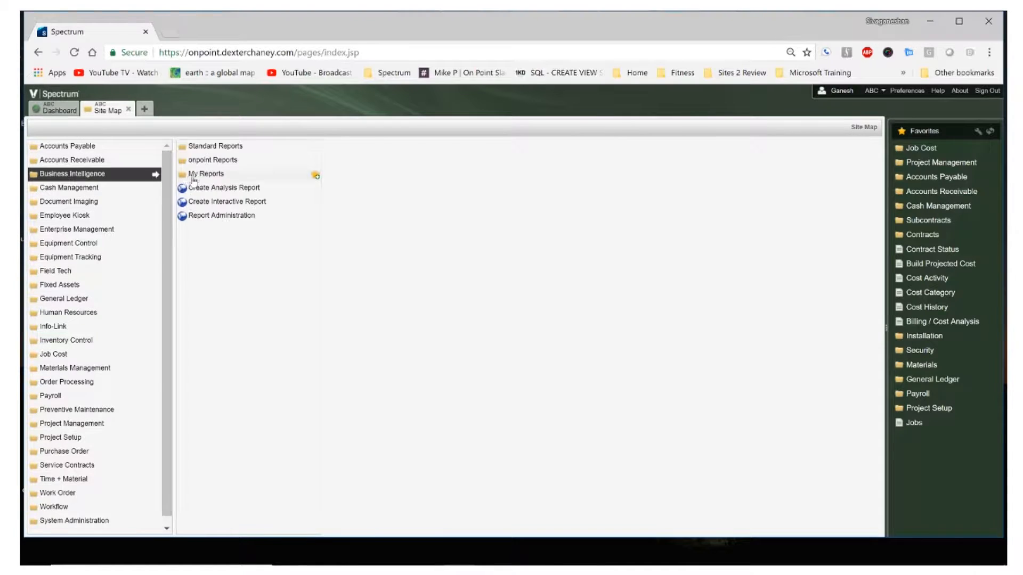
{"action": "left_click", "coordinate": [217, 191]}
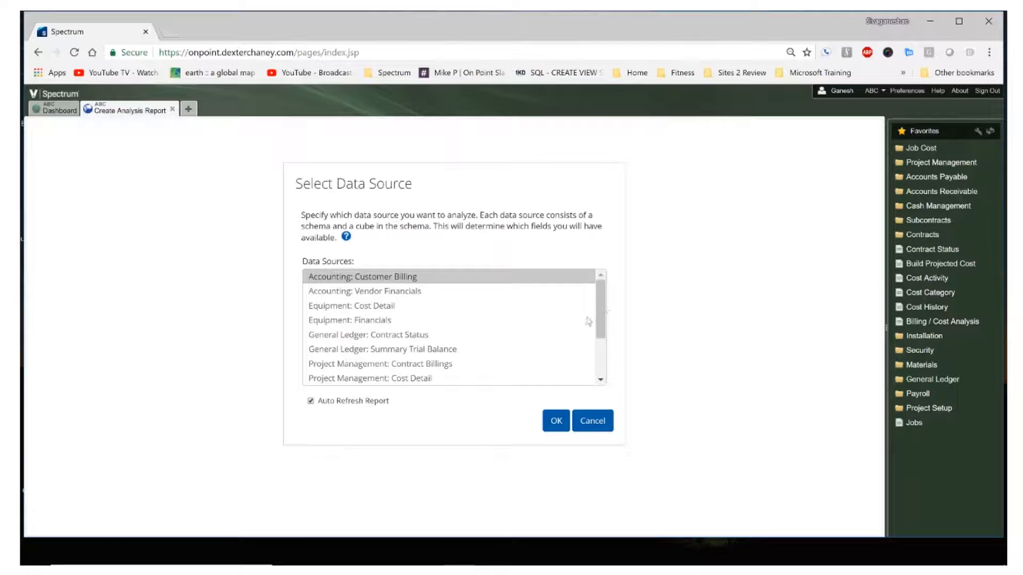
{"action": "scroll", "coordinate": [601, 355], "scroll_direction": "down", "scroll_amount": 1}
{"action": "scroll", "coordinate": [598, 357], "scroll_direction": "down", "scroll_amount": 1}
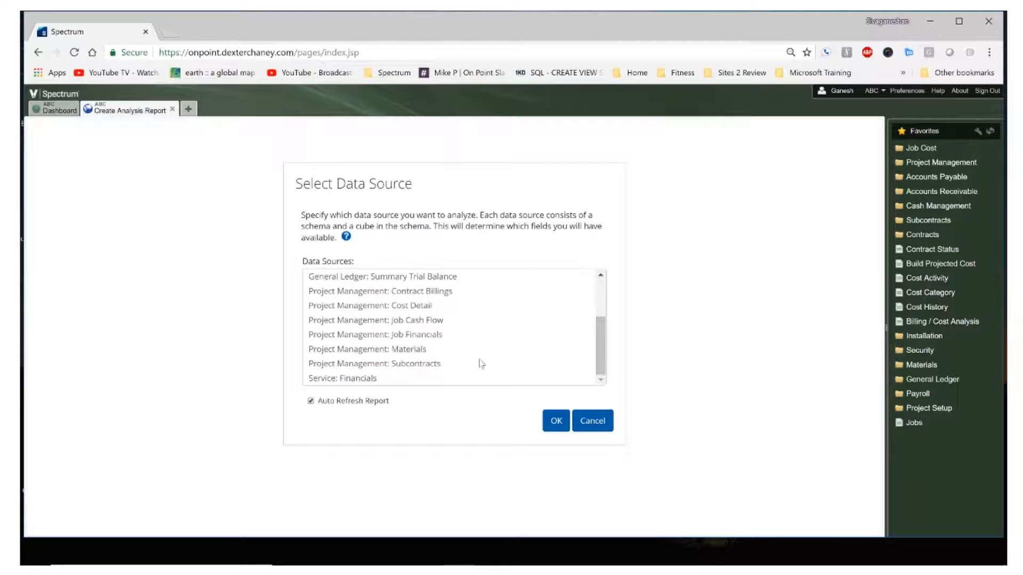
{"action": "left_click", "coordinate": [401, 367]}
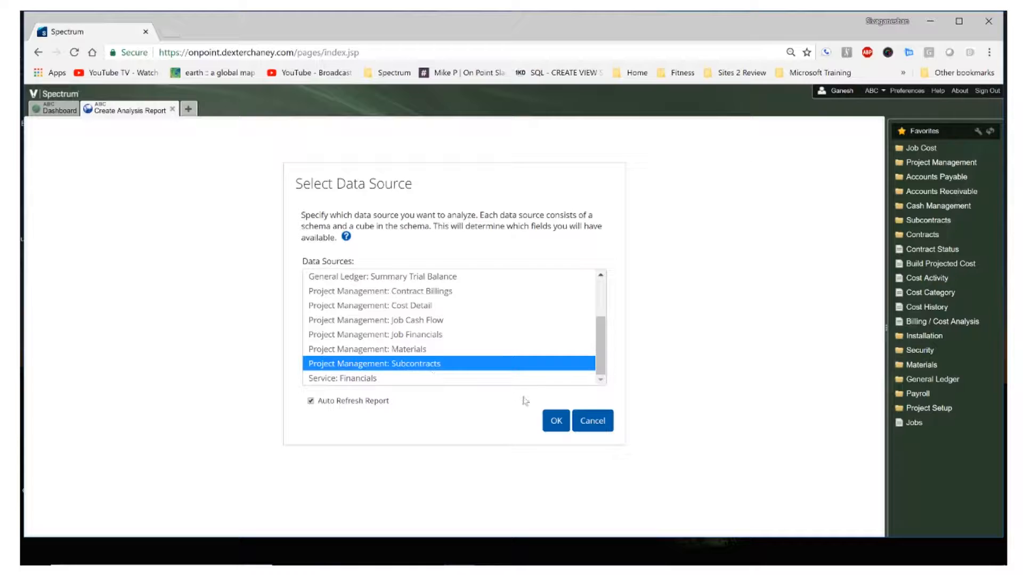
{"action": "left_click", "coordinate": [555, 423]}
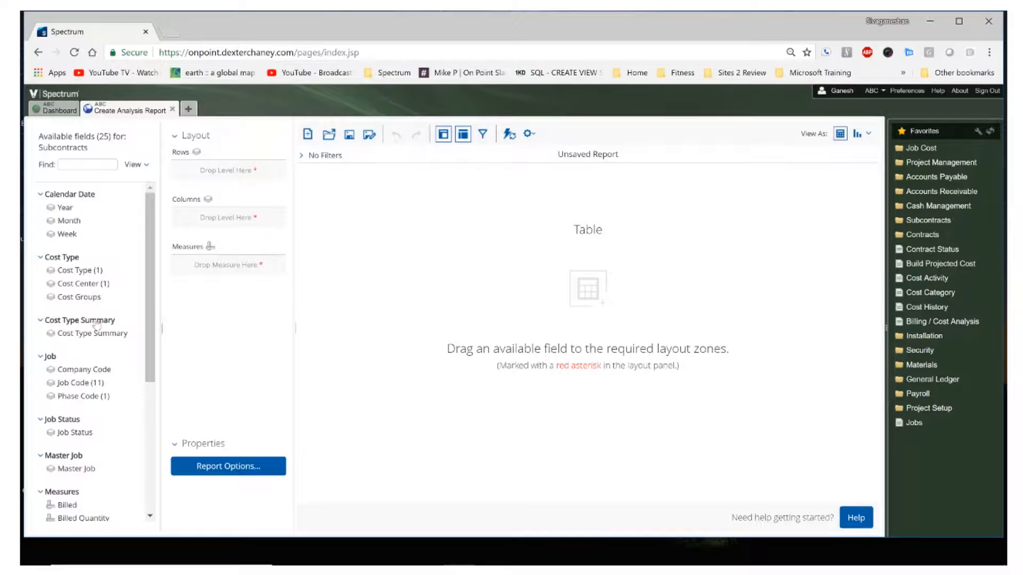
Add Company Code, Job Code, Phase Code and Cost Type, in that order, as row levels of the report
{"action": "scroll", "coordinate": [95, 318], "scroll_direction": "down", "scroll_amount": 4}
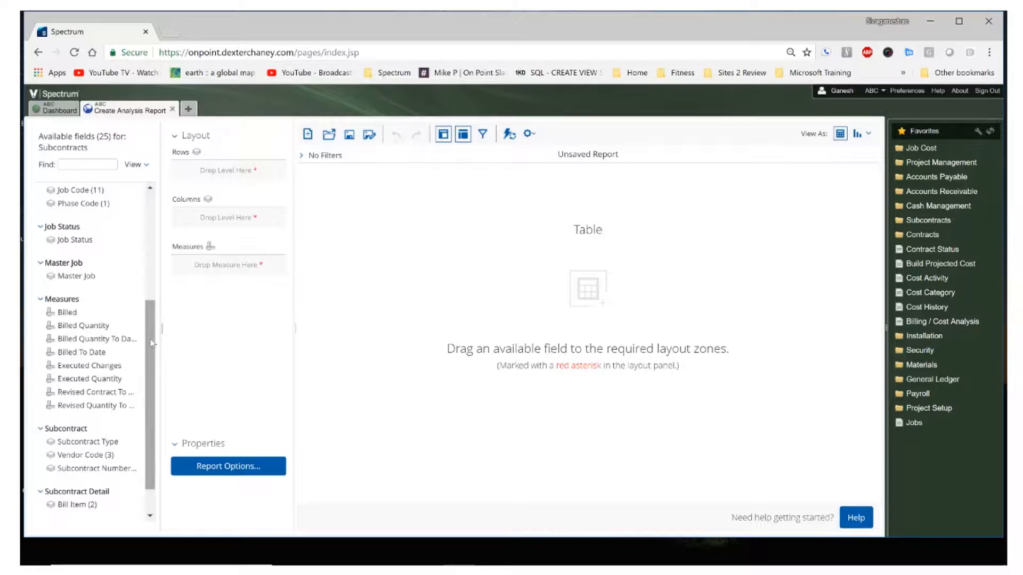
{"action": "left_click_drag", "start_coordinate": [150, 342], "coordinate": [155, 208]}
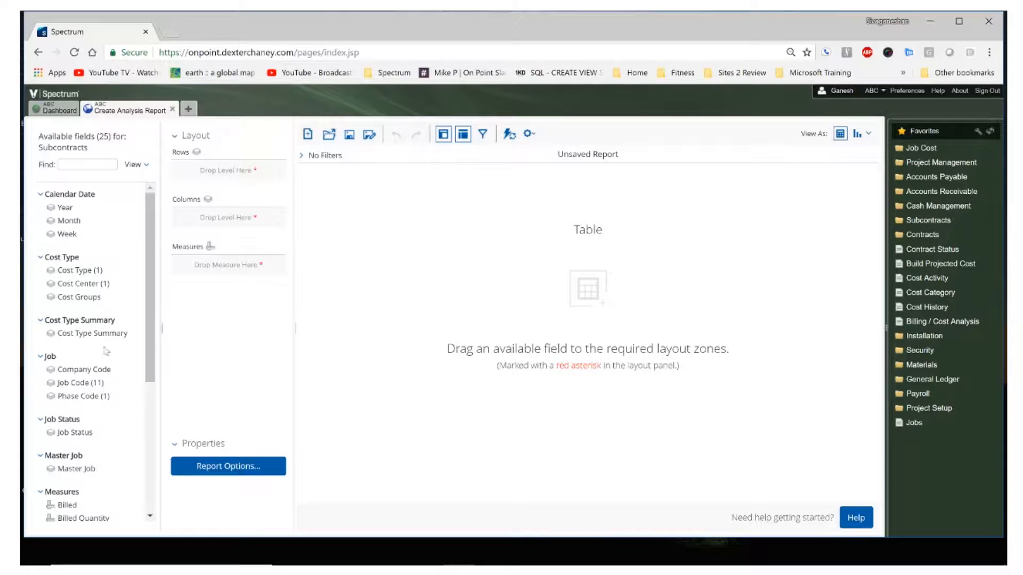
{"action": "scroll", "coordinate": [101, 387], "scroll_direction": "down", "scroll_amount": 3}
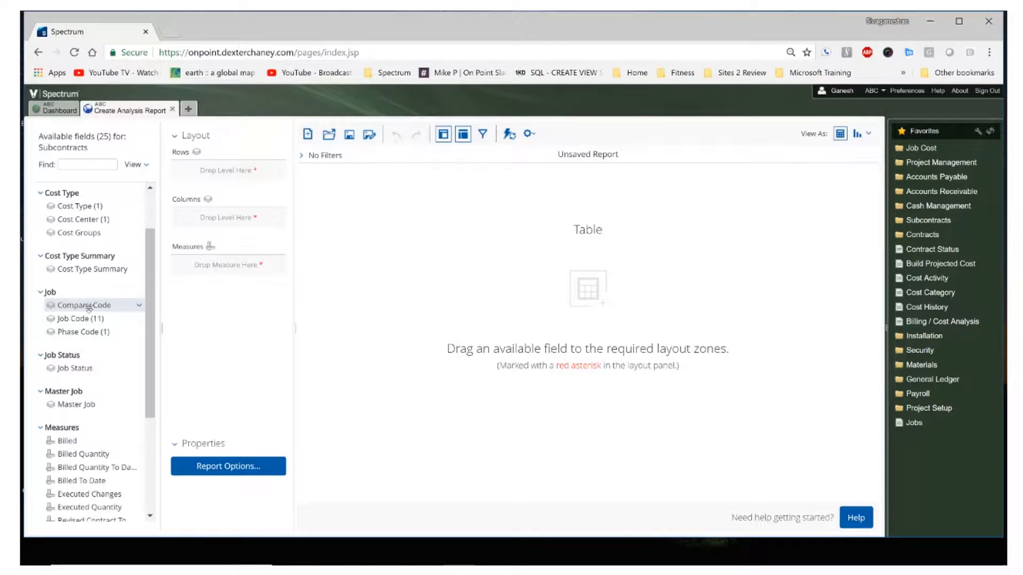
{"action": "left_click_drag", "start_coordinate": [88, 308], "coordinate": [212, 164]}
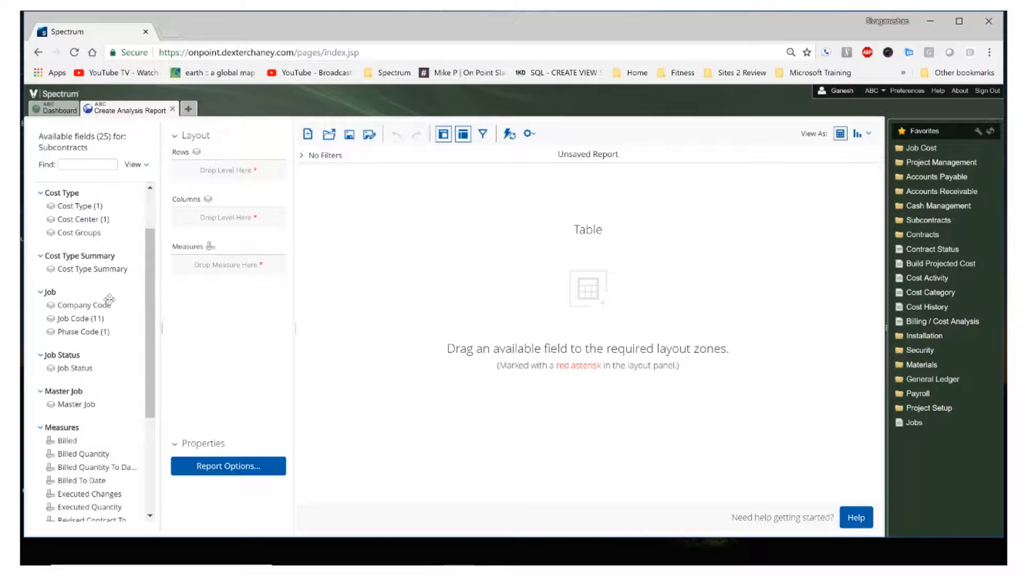
{"action": "left_click_drag", "start_coordinate": [186, 189], "coordinate": [204, 169]}
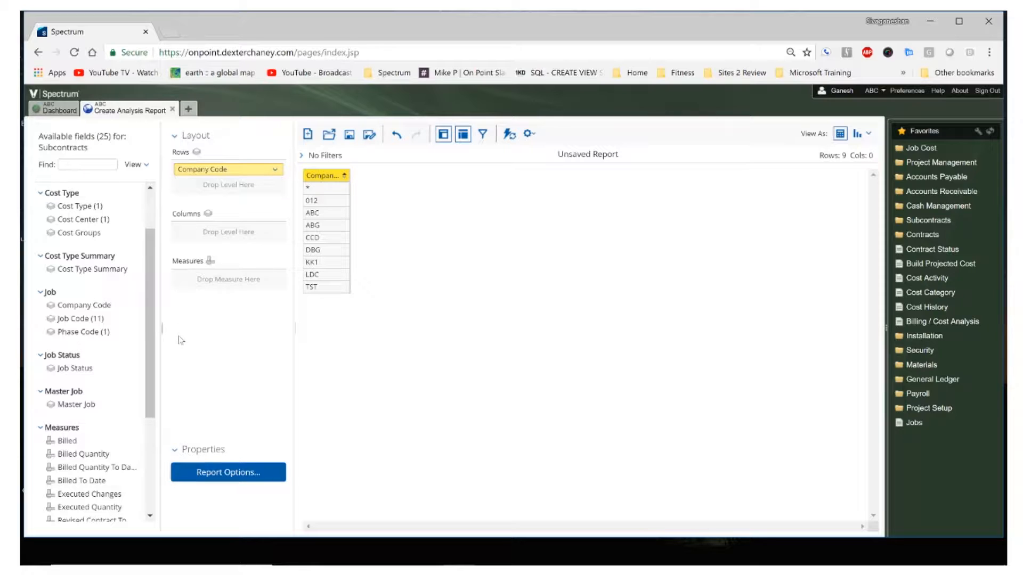
{"action": "left_click_drag", "start_coordinate": [75, 318], "coordinate": [203, 186]}
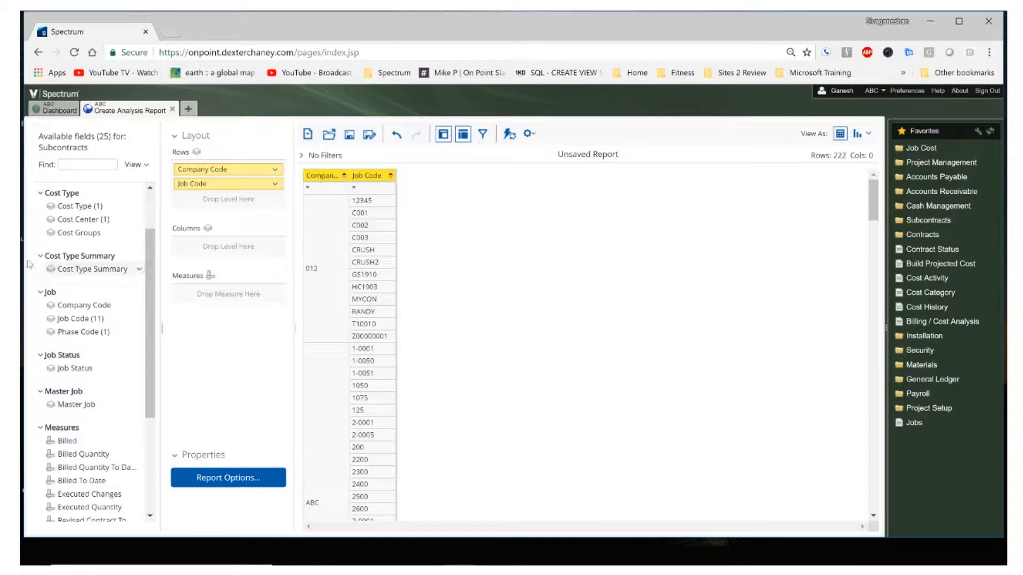
{"action": "left_click_drag", "start_coordinate": [68, 332], "coordinate": [190, 201]}
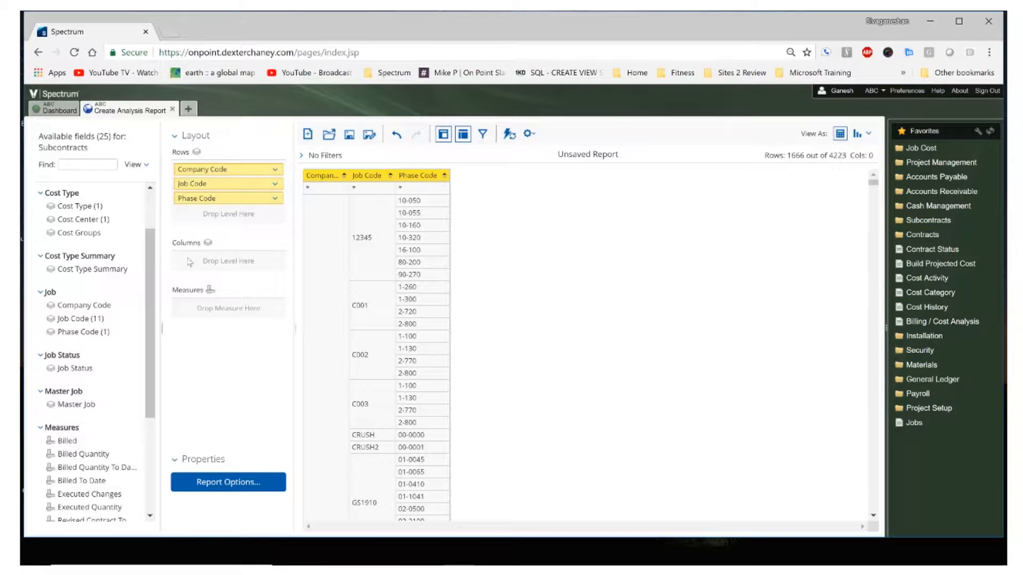
{"action": "left_click_drag", "start_coordinate": [82, 206], "coordinate": [210, 209]}
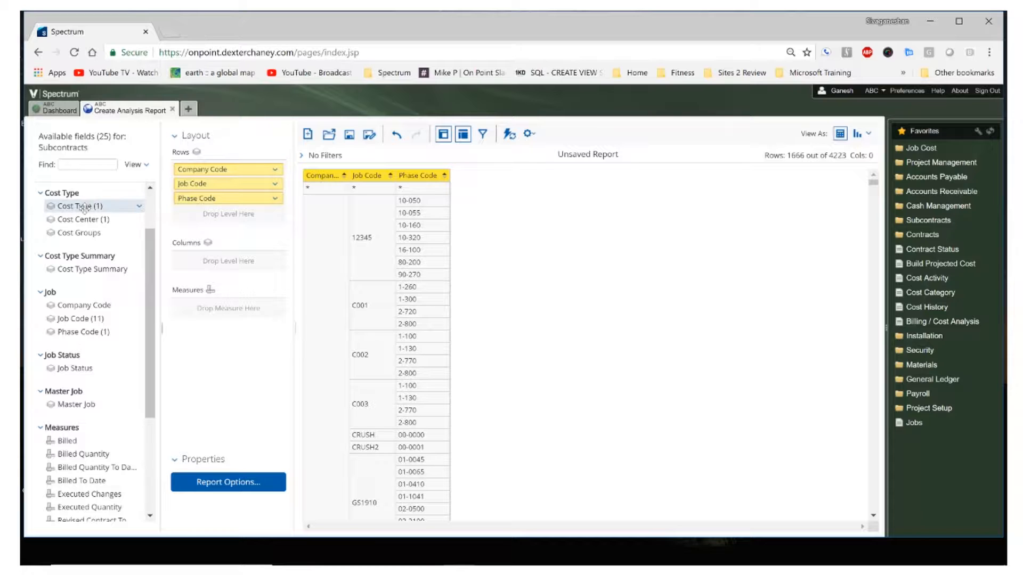
{"action": "left_click_drag", "start_coordinate": [148, 213], "coordinate": [197, 215]}
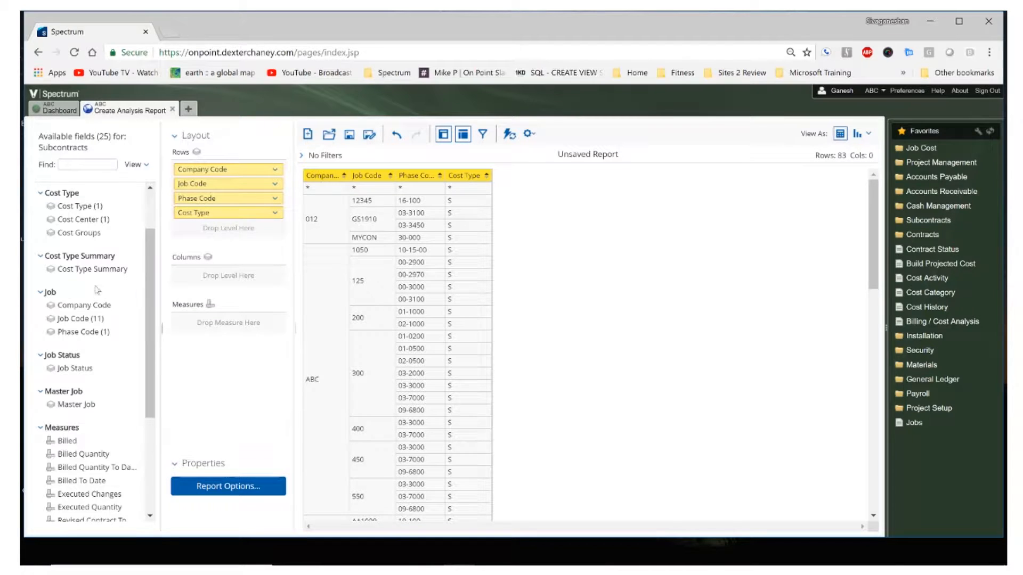
Add Subcontract Number and Vendor Code to the rows, and Billed To Date and Revised Contract To Date as measures
{"action": "scroll", "coordinate": [81, 394], "scroll_direction": "down", "scroll_amount": 3}
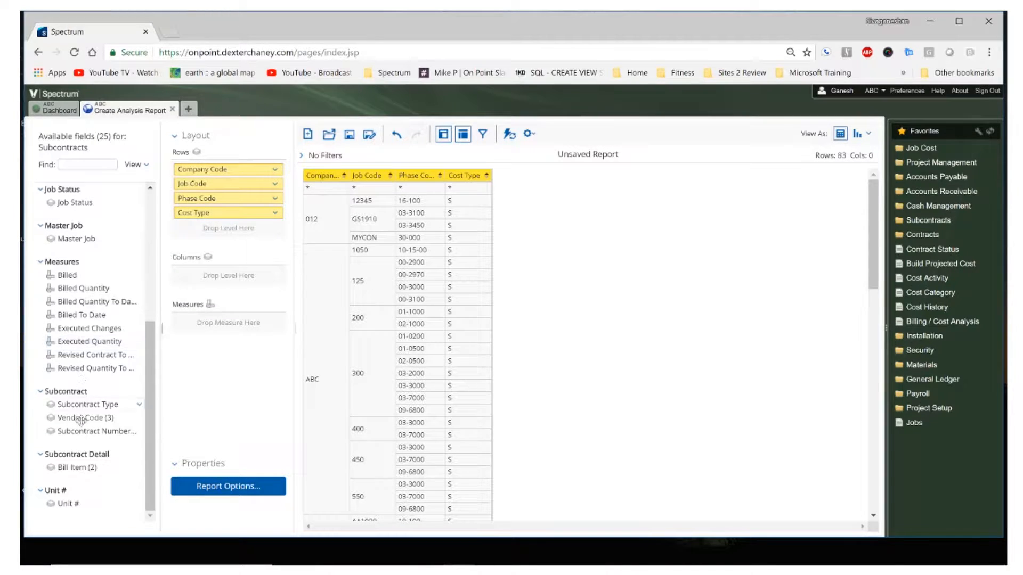
{"action": "left_click_drag", "start_coordinate": [83, 432], "coordinate": [197, 231]}
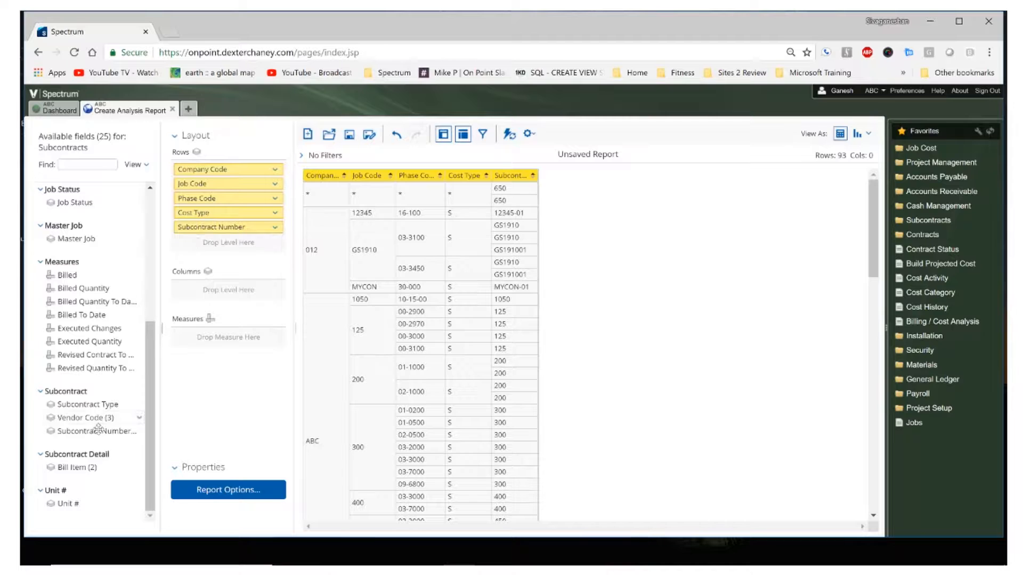
{"action": "left_click_drag", "start_coordinate": [96, 419], "coordinate": [217, 238]}
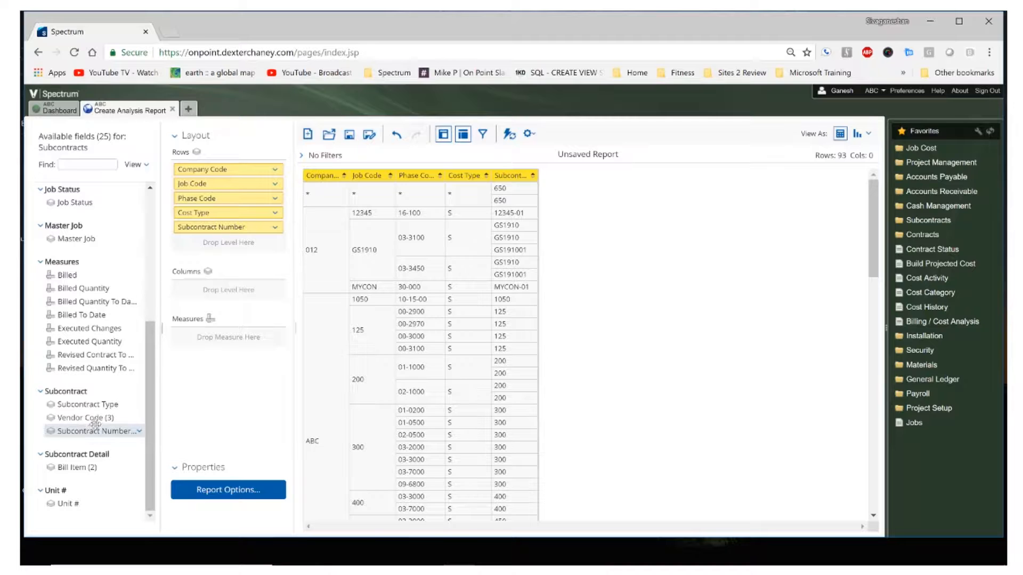
{"action": "left_click_drag", "start_coordinate": [96, 419], "coordinate": [214, 238]}
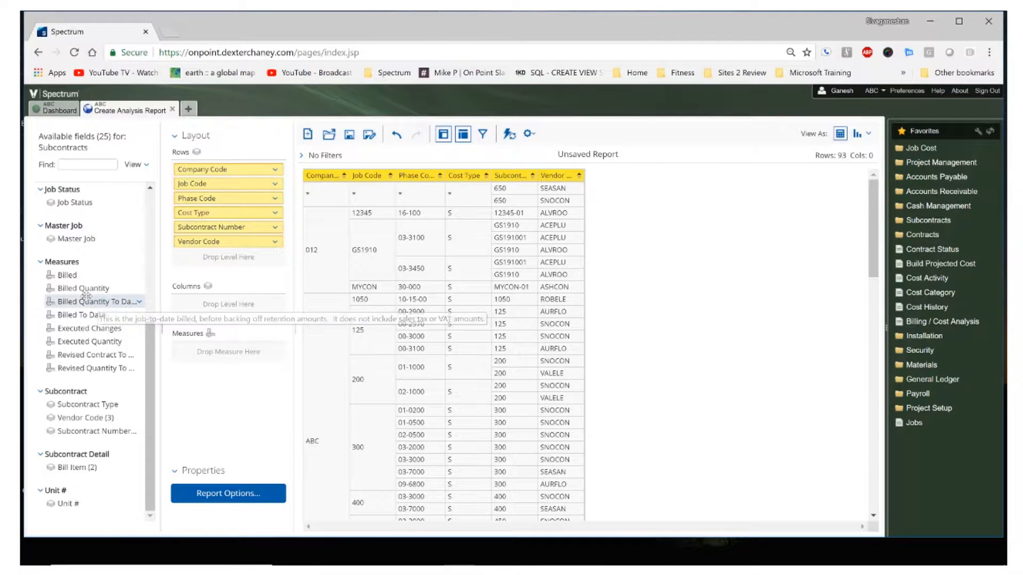
{"action": "left_click_drag", "start_coordinate": [89, 315], "coordinate": [206, 350]}
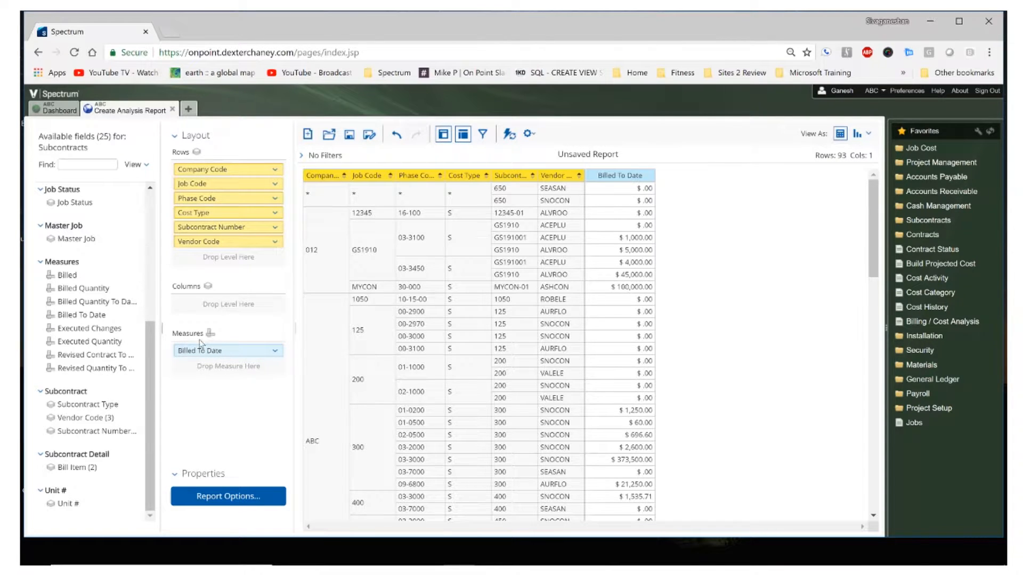
{"action": "left_click_drag", "start_coordinate": [95, 357], "coordinate": [200, 363]}
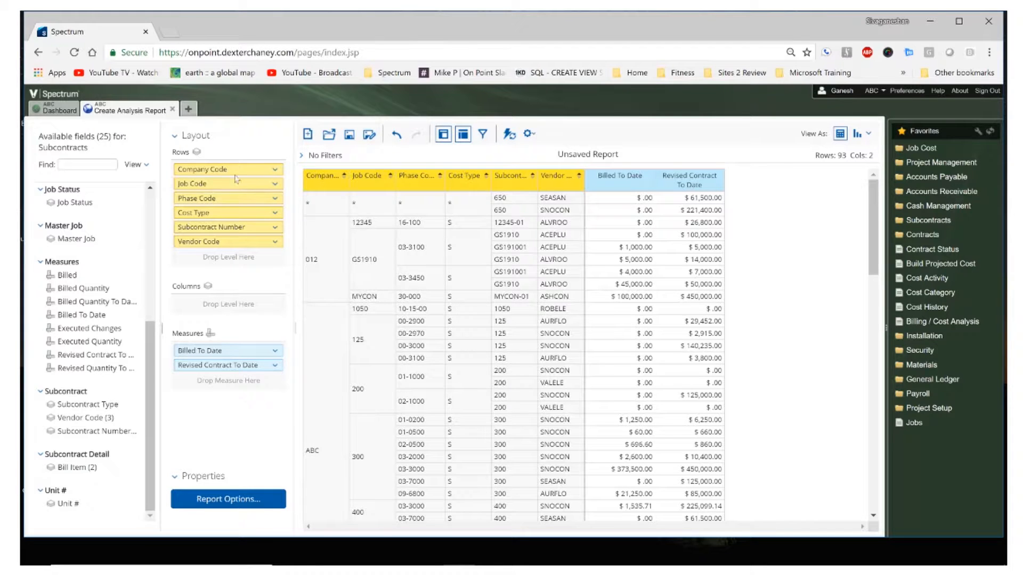
Filter the report on Company Code so that only ABC is included
{"action": "left_click_drag", "start_coordinate": [217, 172], "coordinate": [320, 159]}
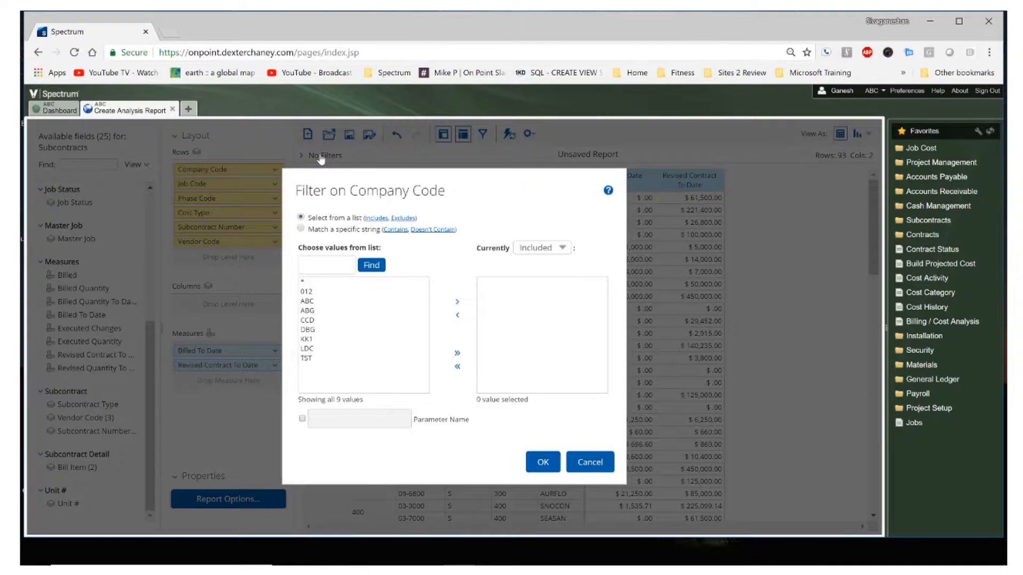
{"action": "left_click", "coordinate": [315, 301]}
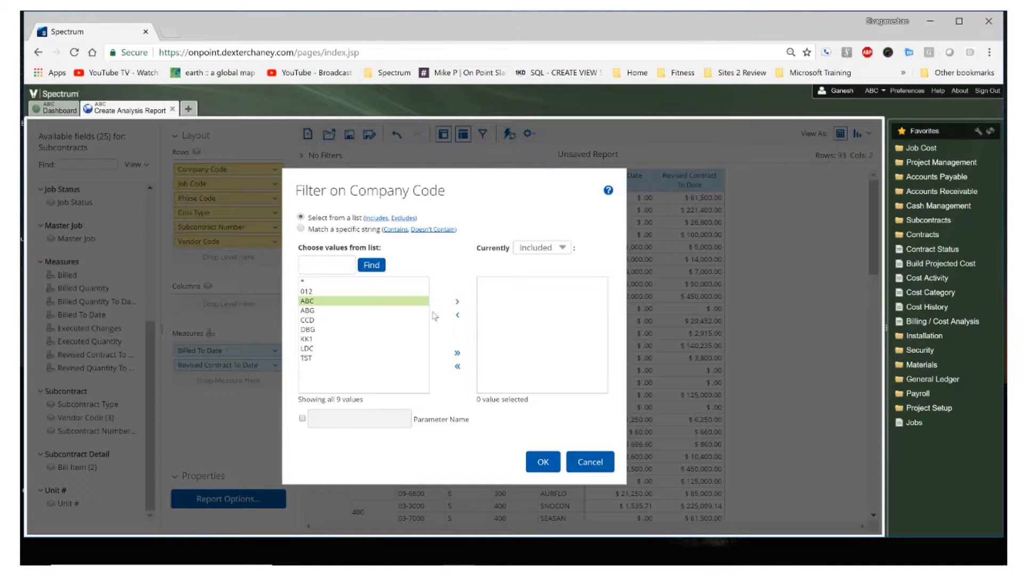
{"action": "left_click", "coordinate": [458, 303]}
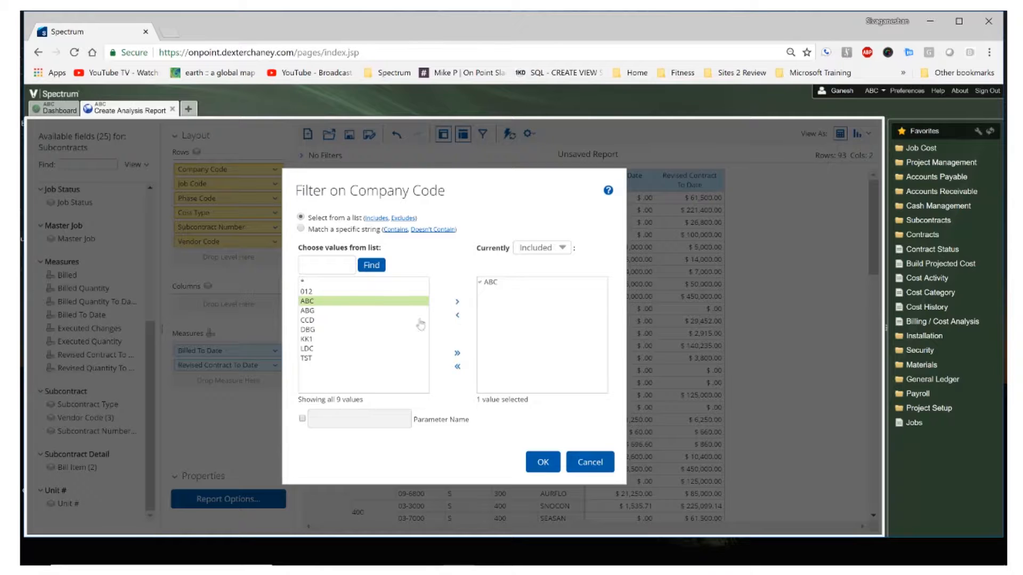
{"action": "left_click", "coordinate": [543, 462]}
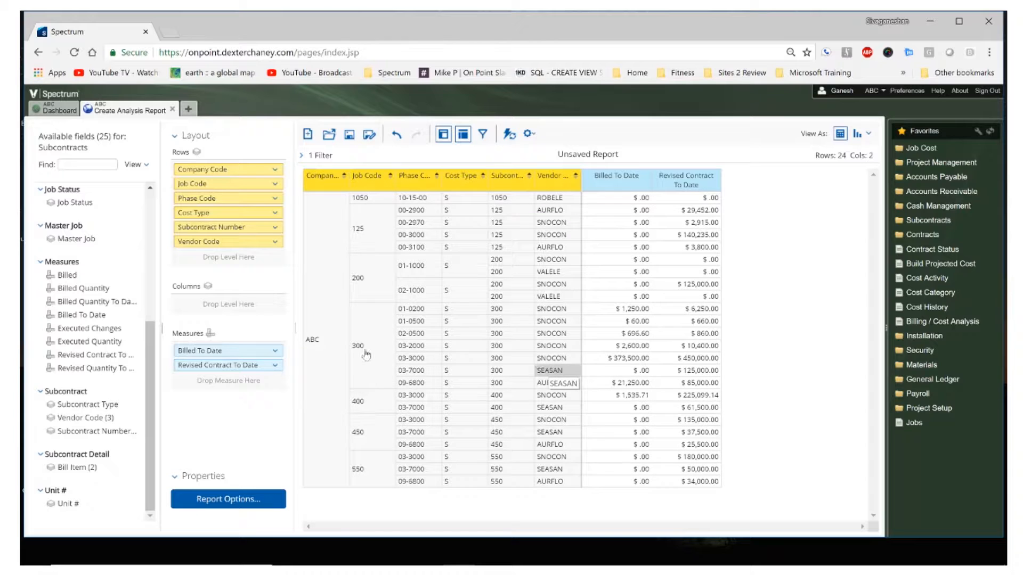
Show subtotals for the Job Code level in the report rows
{"action": "left_click", "coordinate": [275, 184]}
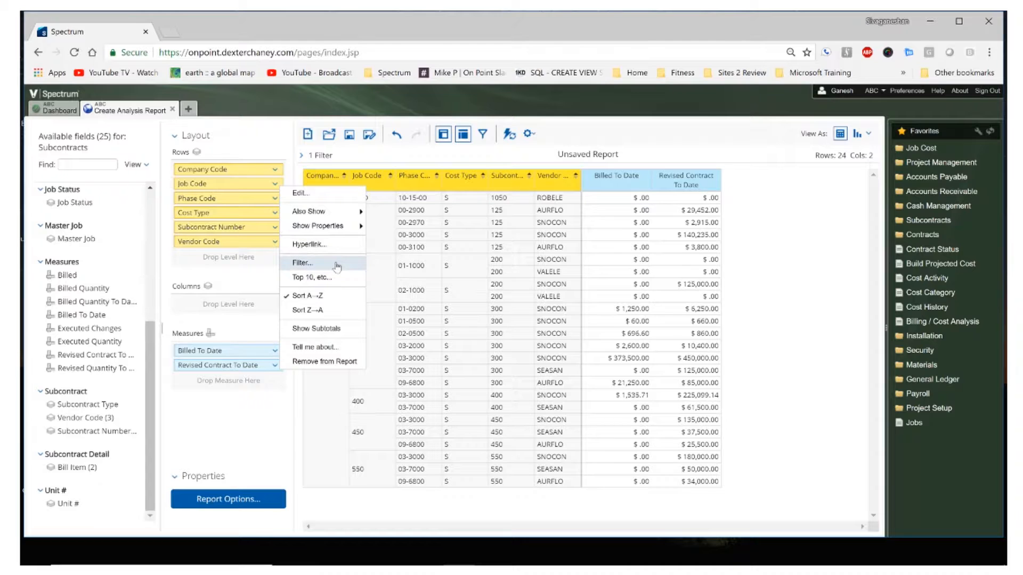
{"action": "left_click", "coordinate": [332, 330]}
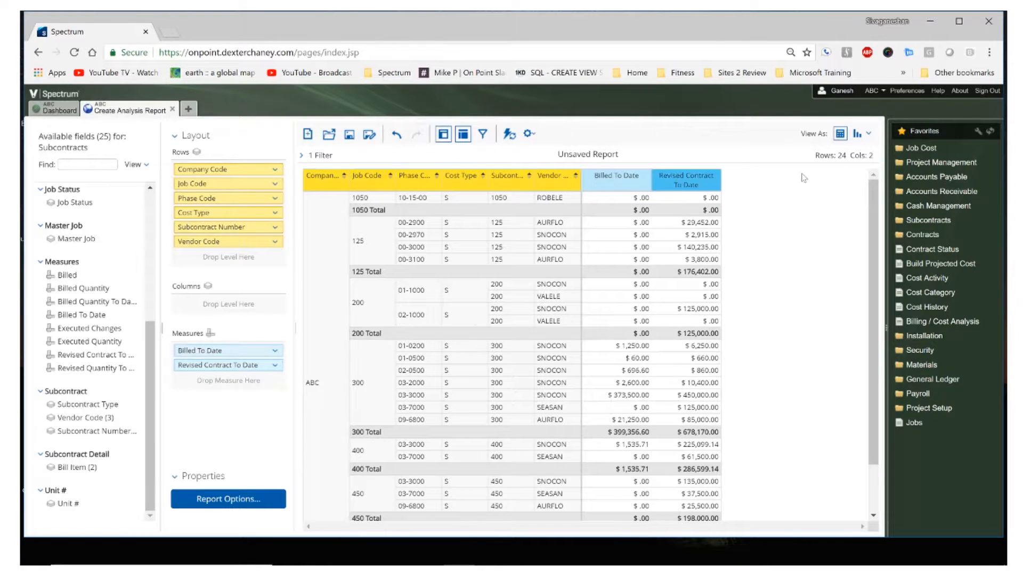
Look through the chart types and the export formats available for the report, without choosing any
{"action": "left_click", "coordinate": [869, 136]}
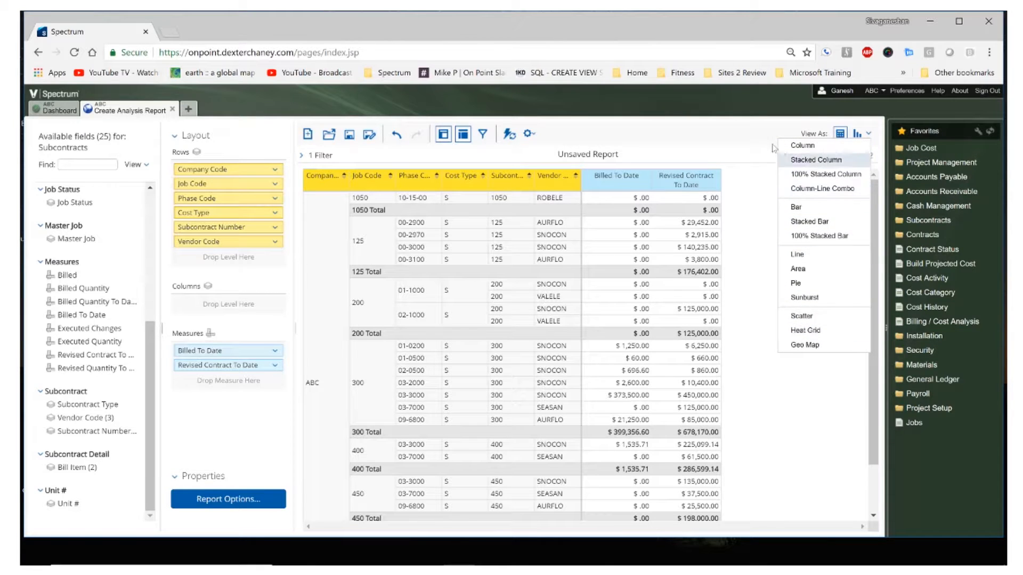
{"action": "left_click", "coordinate": [744, 142]}
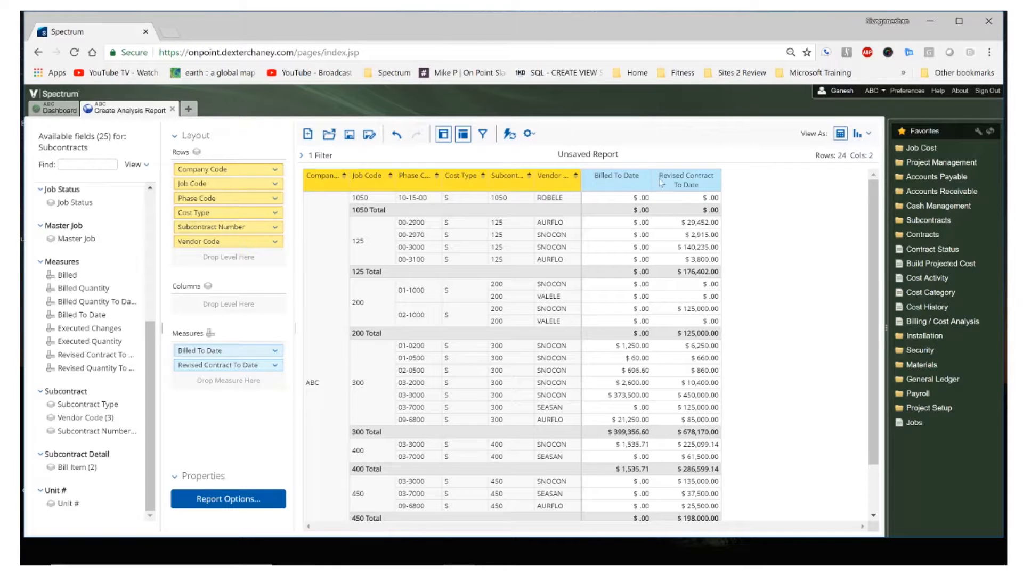
{"action": "left_click", "coordinate": [529, 134]}
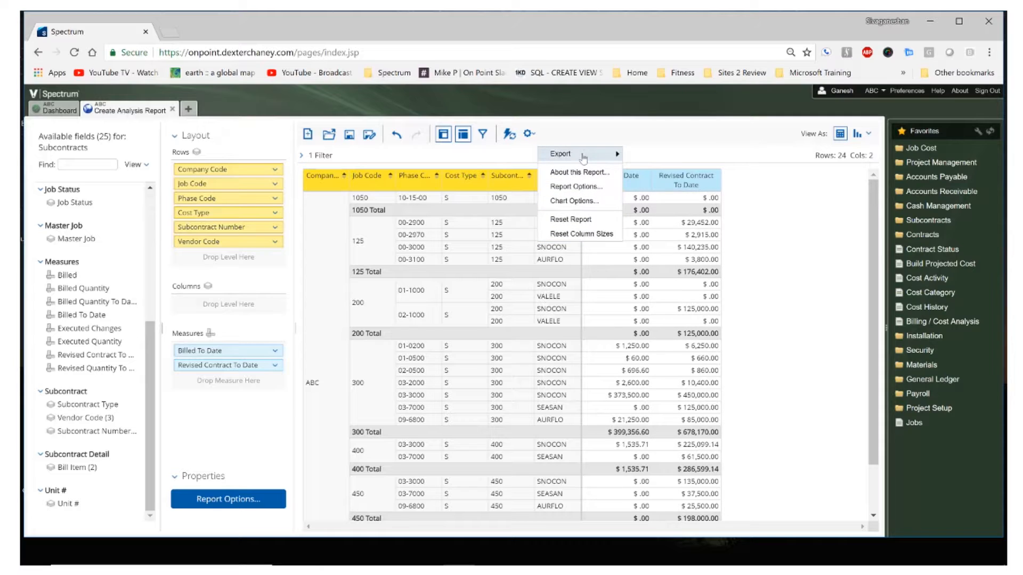
{"action": "mouse_move", "coordinate": [584, 159]}
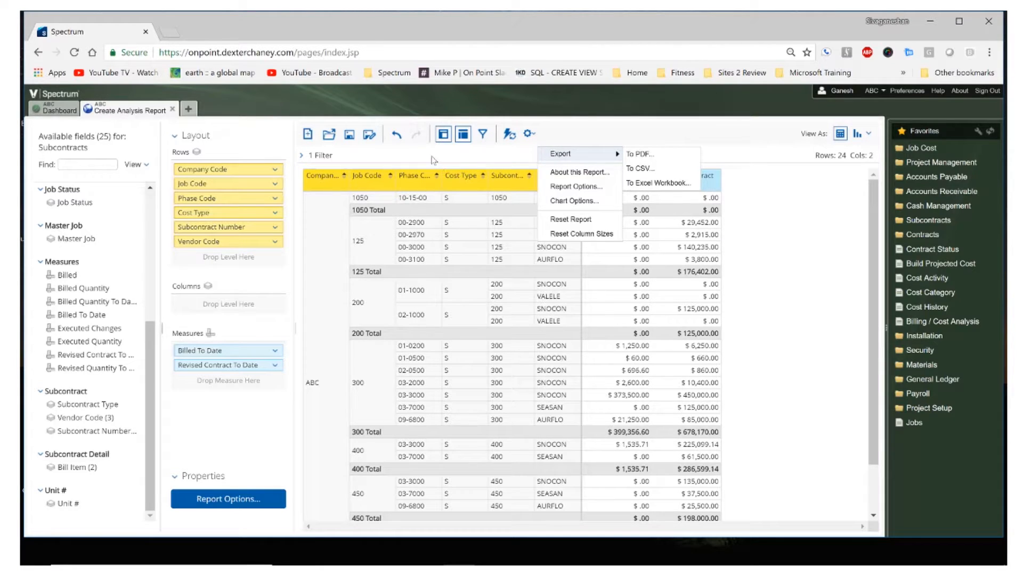
{"action": "left_click", "coordinate": [624, 133]}
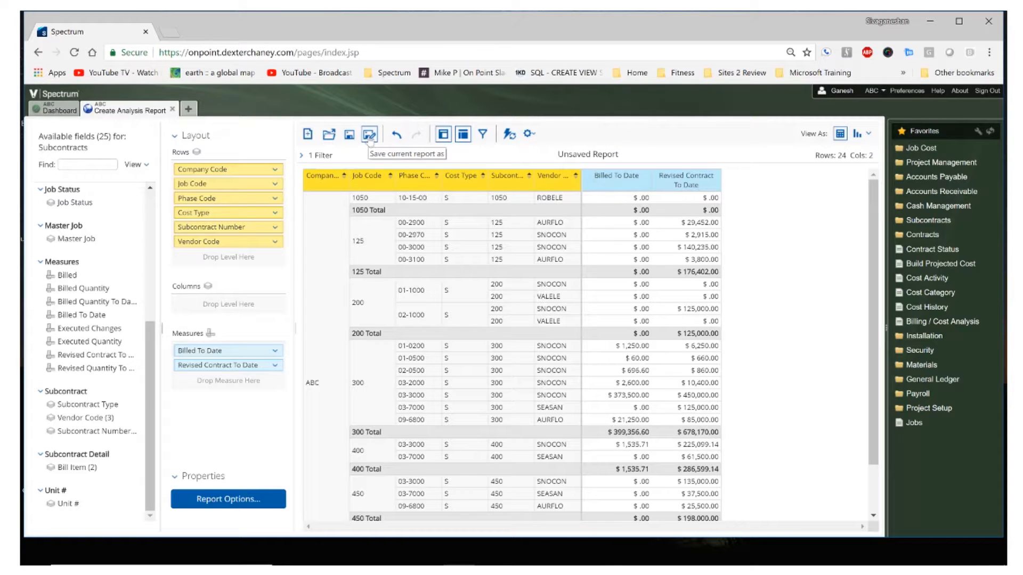
Save the report as "ABC Subcontract Billed To Date 2" in the user's personal folder under Home
{"action": "left_click", "coordinate": [369, 135]}
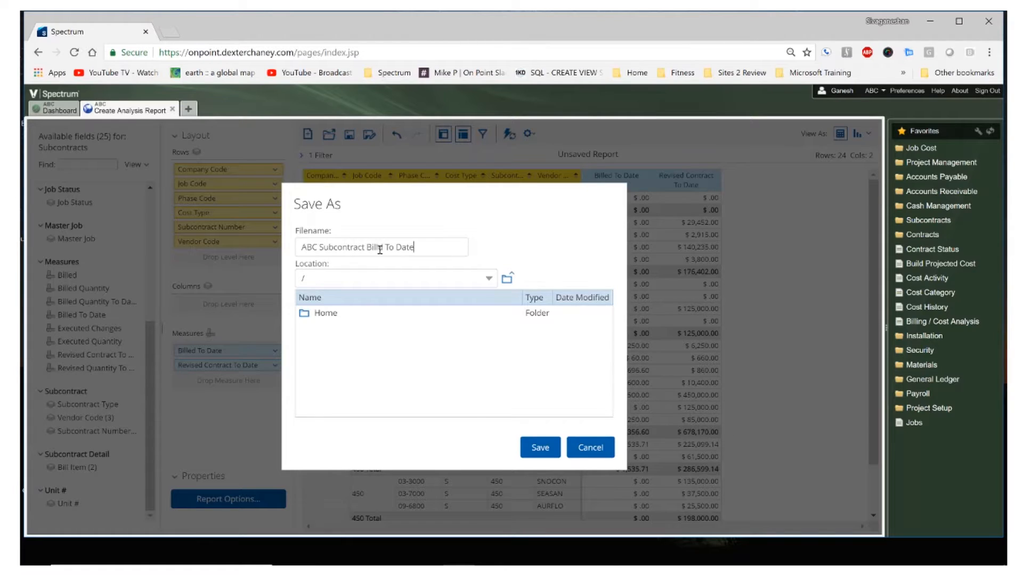
{"action": "left_click", "coordinate": [381, 247]}
{"action": "type", "text": "e"}
{"action": "double_click", "coordinate": [332, 314]}
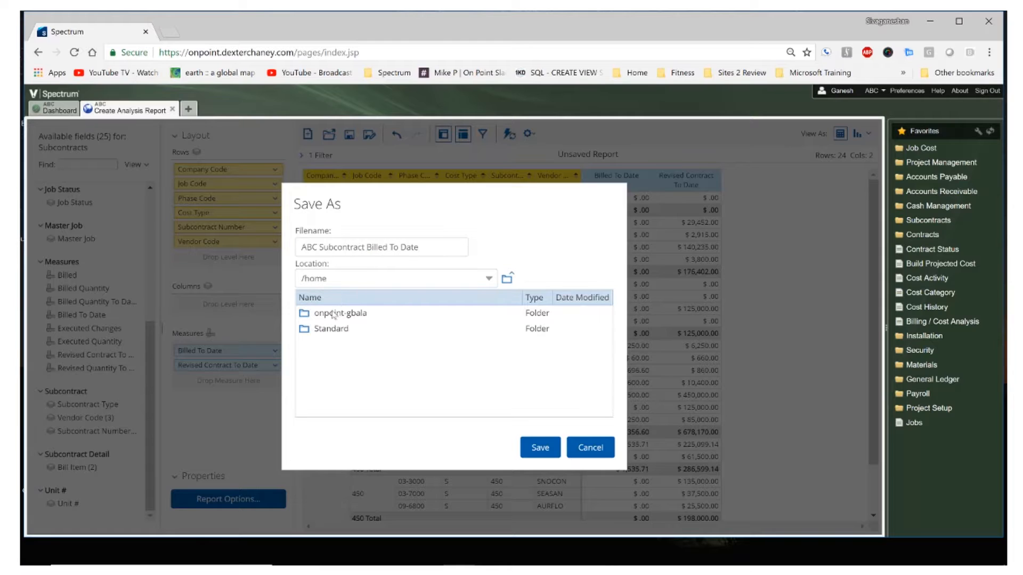
{"action": "double_click", "coordinate": [351, 314]}
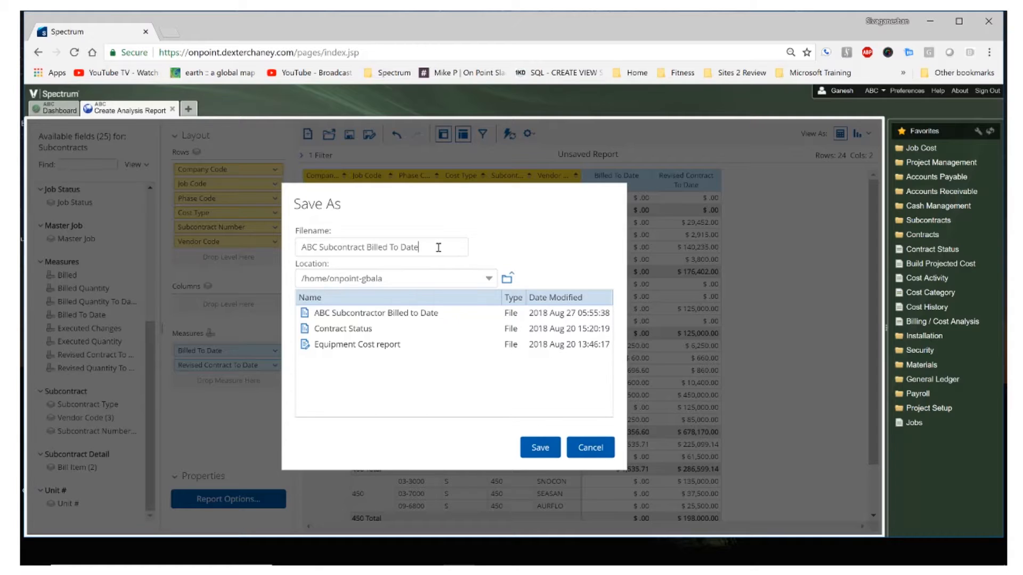
{"action": "type", "text": "2"}
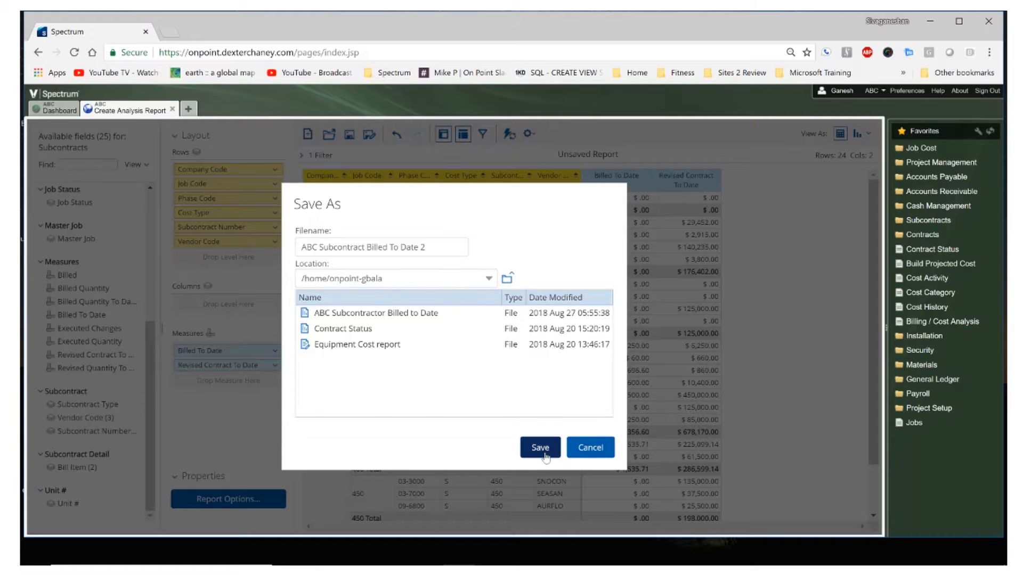
{"action": "left_click", "coordinate": [540, 448]}
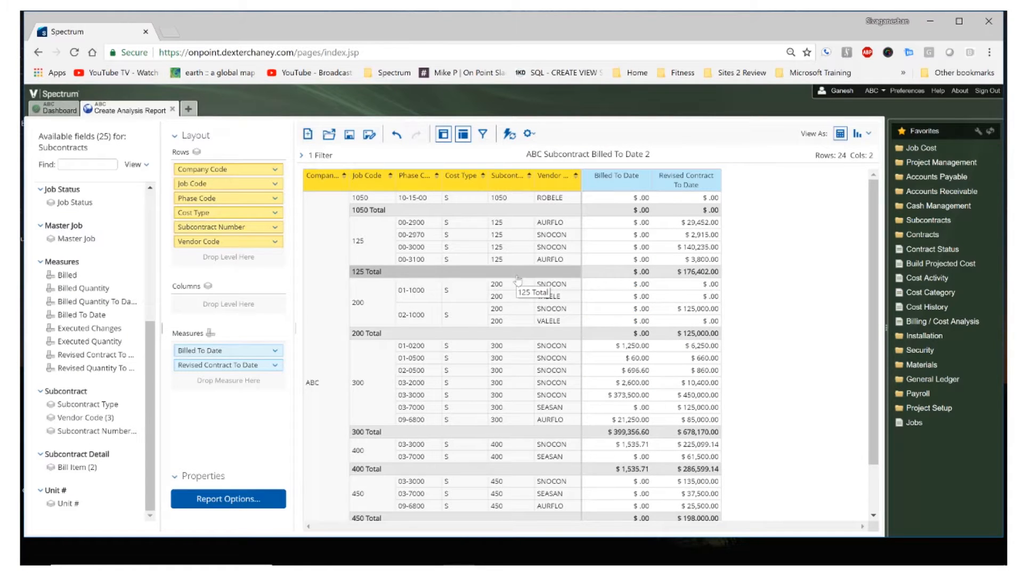
Export the report to PDF in Letter page format with Portrait orientation
{"action": "left_click", "coordinate": [529, 135]}
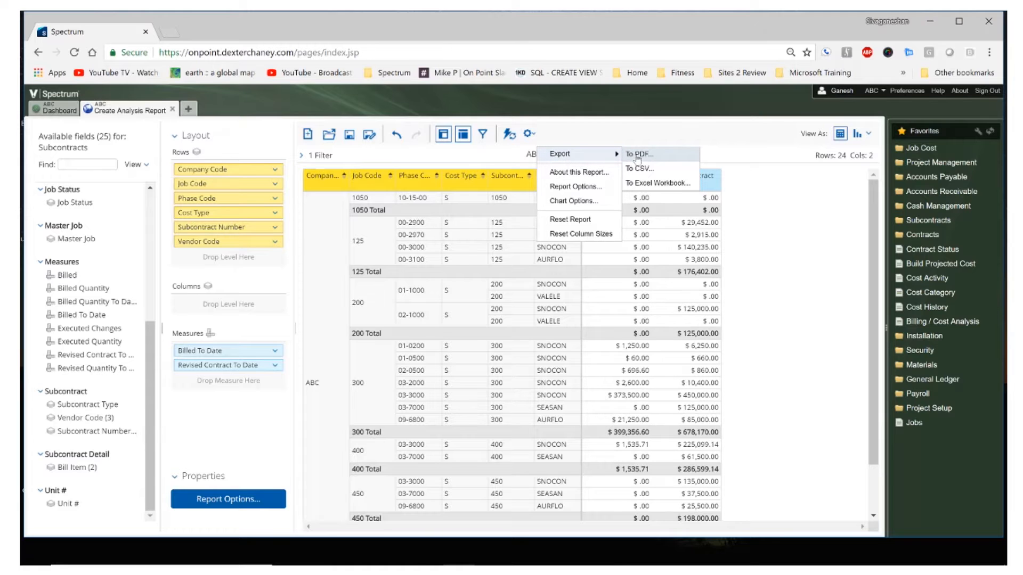
{"action": "left_click", "coordinate": [639, 155]}
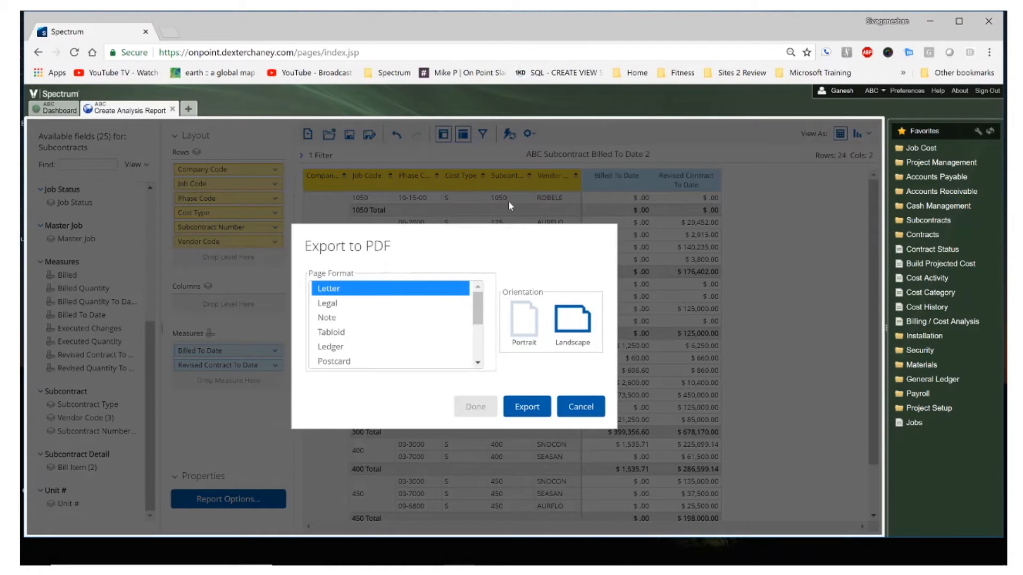
{"action": "left_click", "coordinate": [524, 326]}
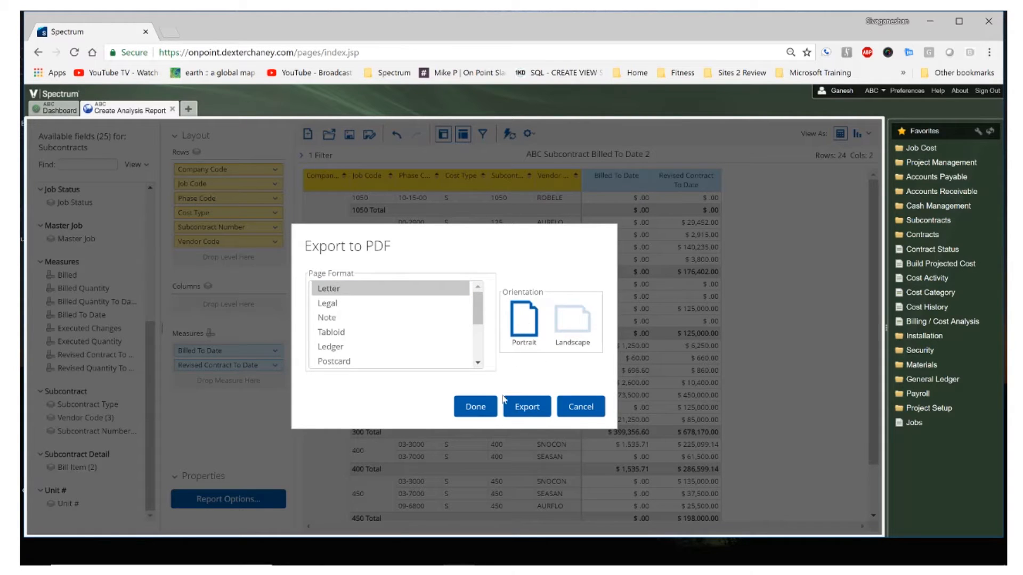
{"action": "left_click", "coordinate": [527, 412]}
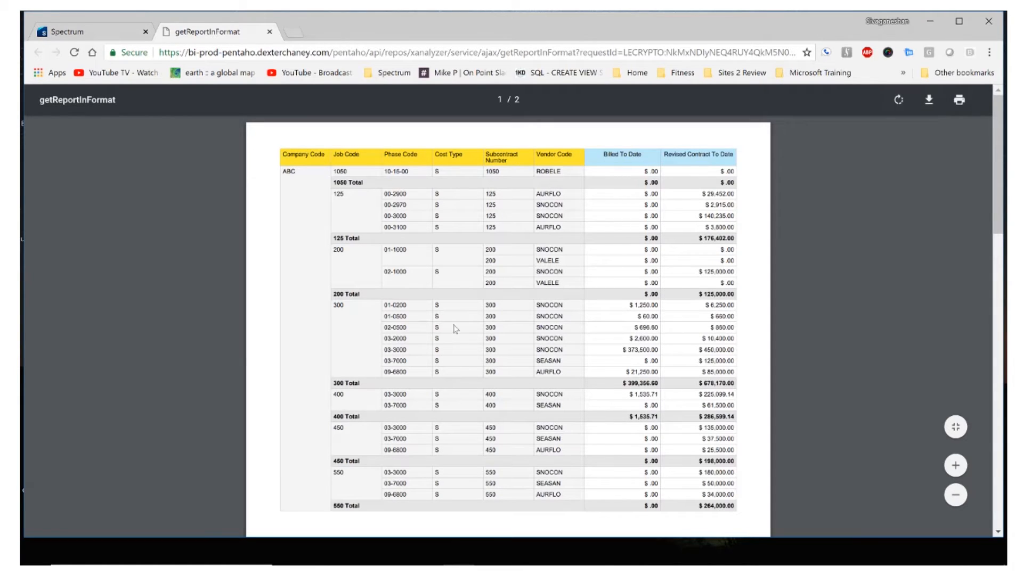
Review the exported PDF's job subtotals, filter summary and field descriptions, and return to the Spectrum report
{"action": "scroll", "coordinate": [452, 321], "scroll_direction": "down", "scroll_amount": 1}
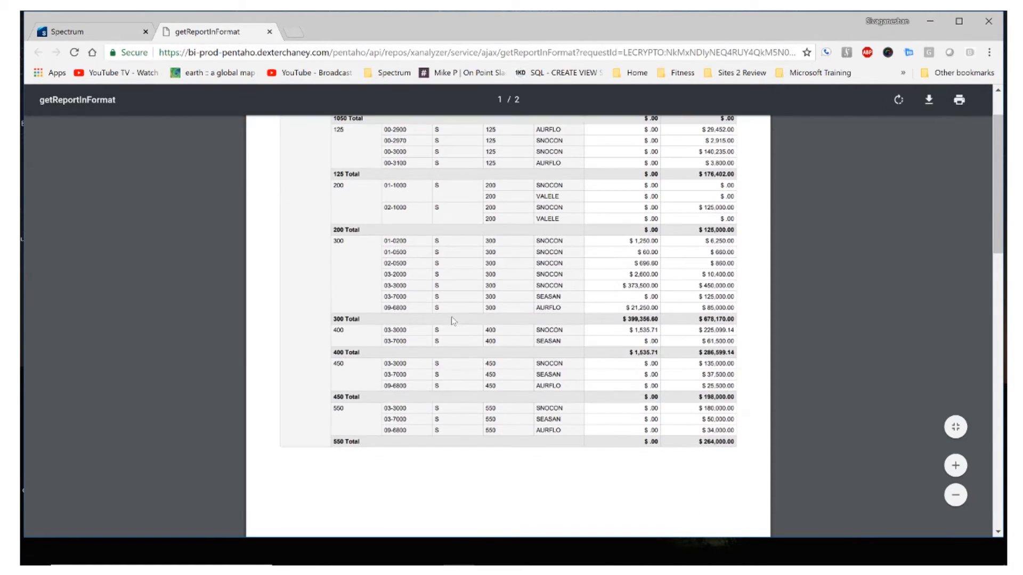
{"action": "scroll", "coordinate": [452, 321], "scroll_direction": "up", "scroll_amount": 1}
{"action": "scroll", "coordinate": [452, 321], "scroll_direction": "down", "scroll_amount": 8}
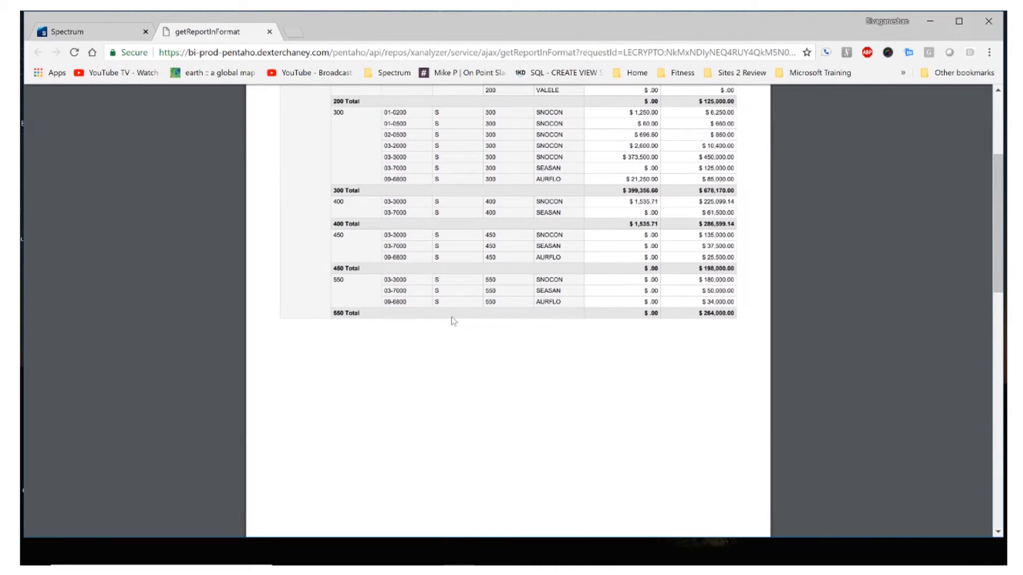
{"action": "scroll", "coordinate": [453, 321], "scroll_direction": "down", "scroll_amount": 5}
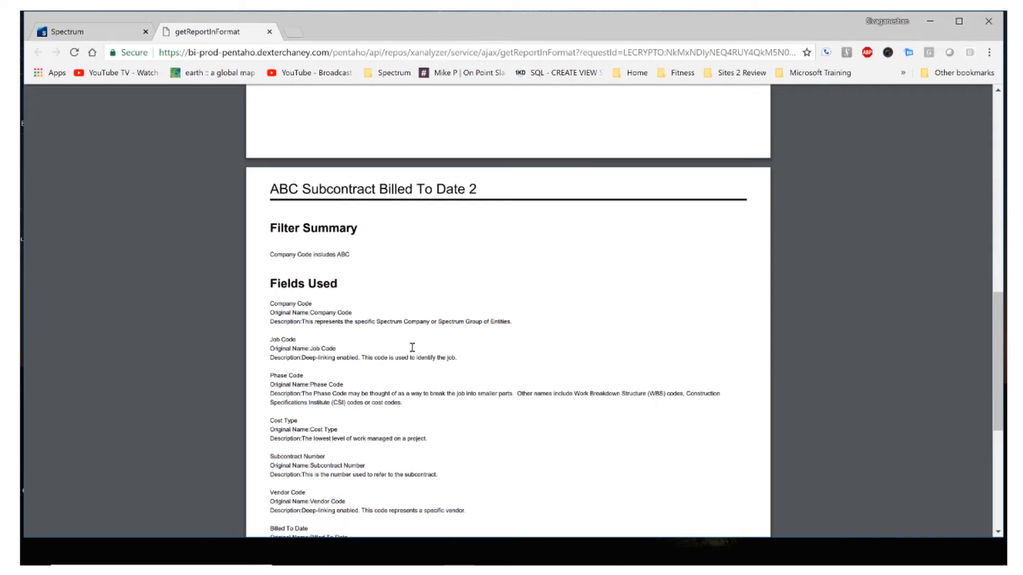
{"action": "scroll", "coordinate": [413, 347], "scroll_direction": "down", "scroll_amount": 3}
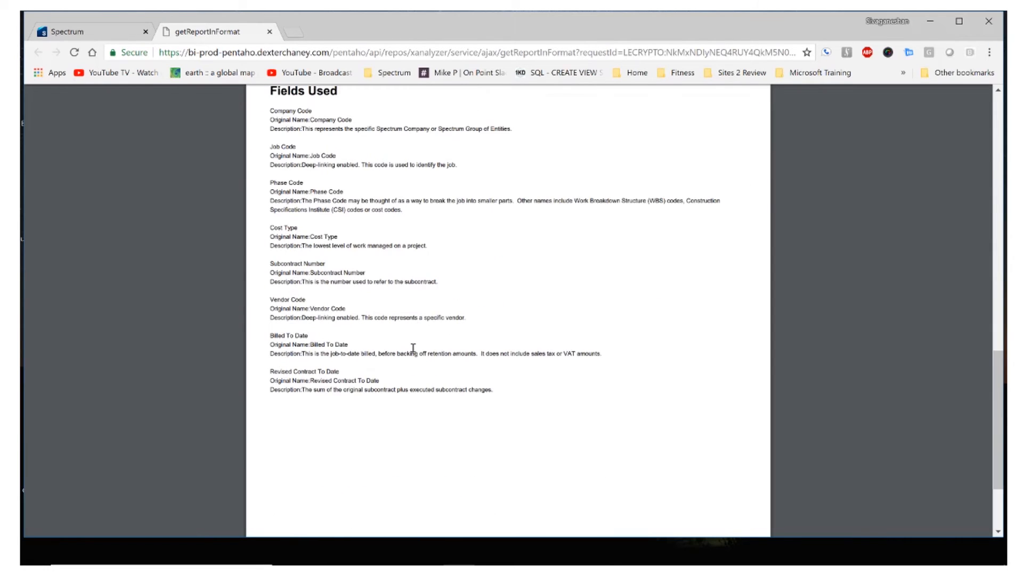
{"action": "scroll", "coordinate": [413, 348], "scroll_direction": "up", "scroll_amount": 15}
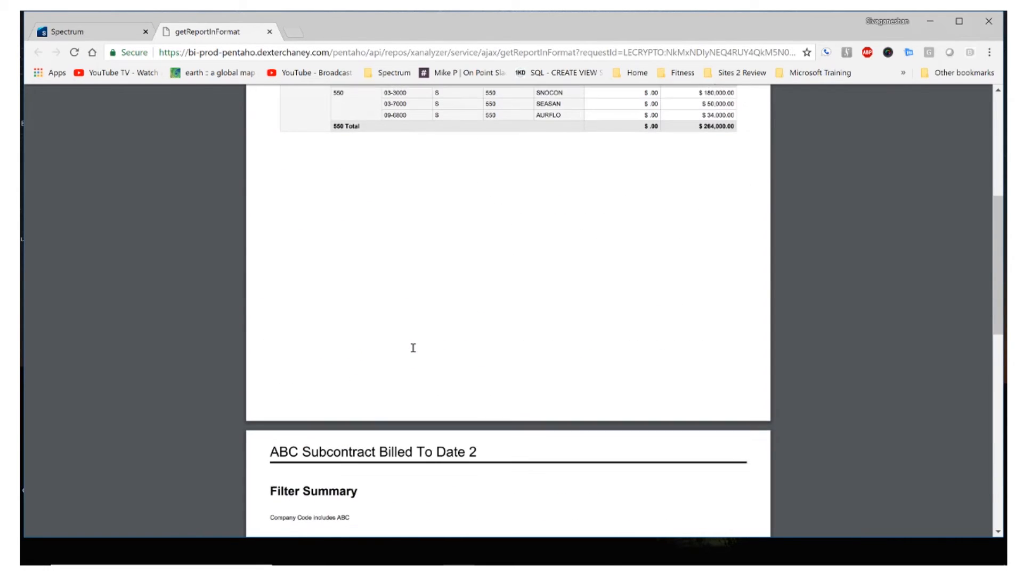
{"action": "left_click", "coordinate": [117, 36]}
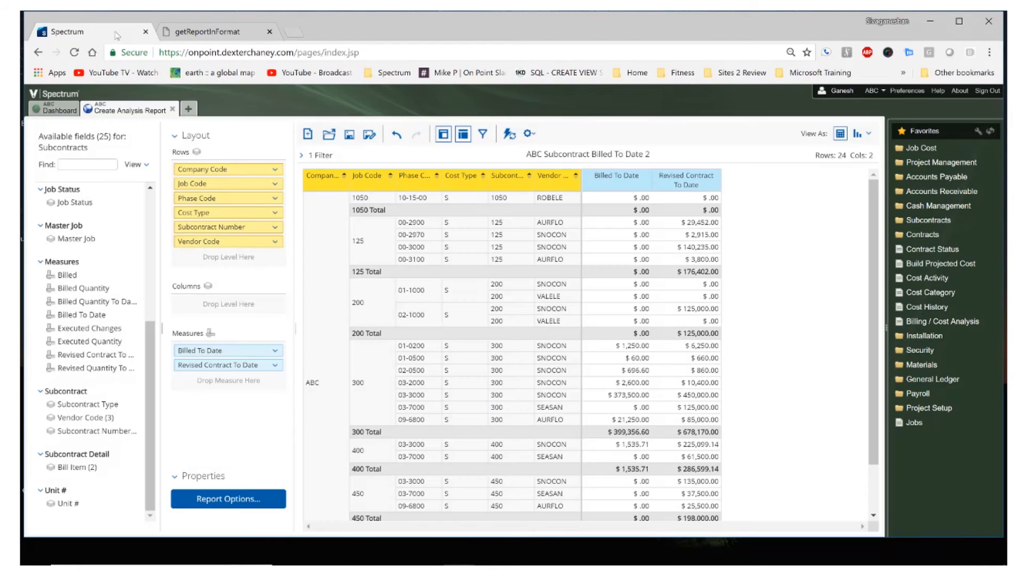